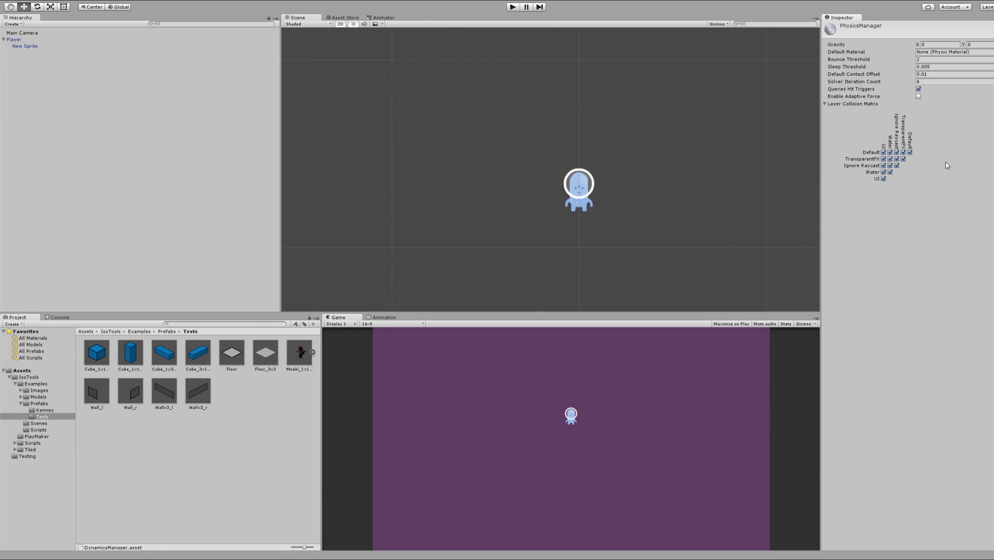
Select the Main Camera to view its Iso World settings: tile size 16, ratio and angle
left_click(22, 33)
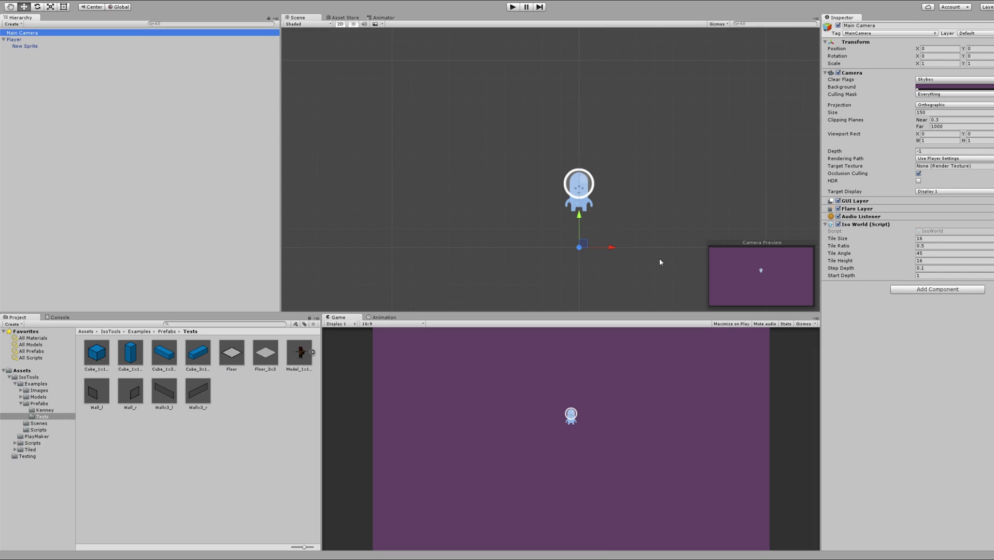
Inspect the Player's Iso Object, Iso Rigidbody, Iso Box Collider and Player Controller, then pick the Floor prefab
left_click(14, 40)
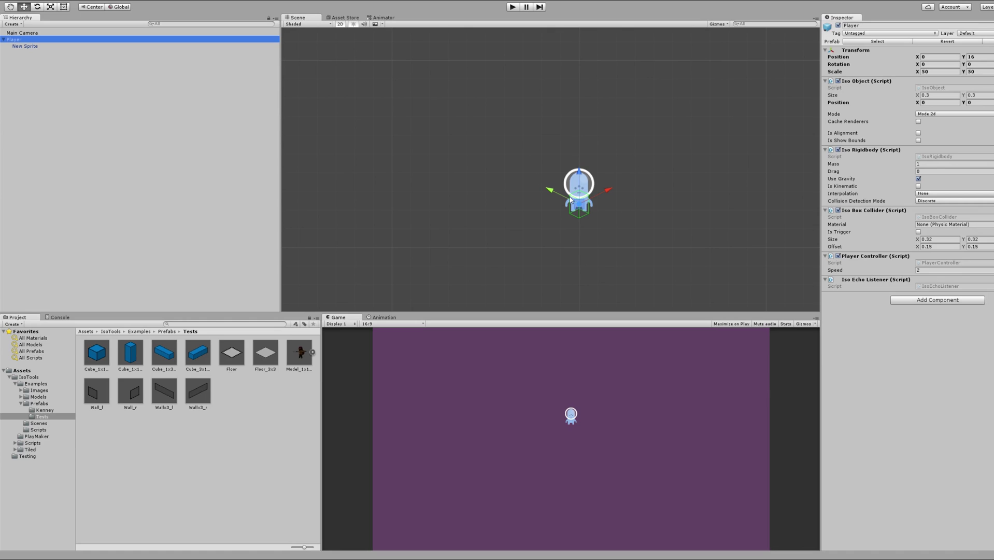
left_click(232, 357)
Place a Floor prefab tile beneath the player at 0, 0 and run a quick play test
left_click_drag(233, 357, 588, 239)
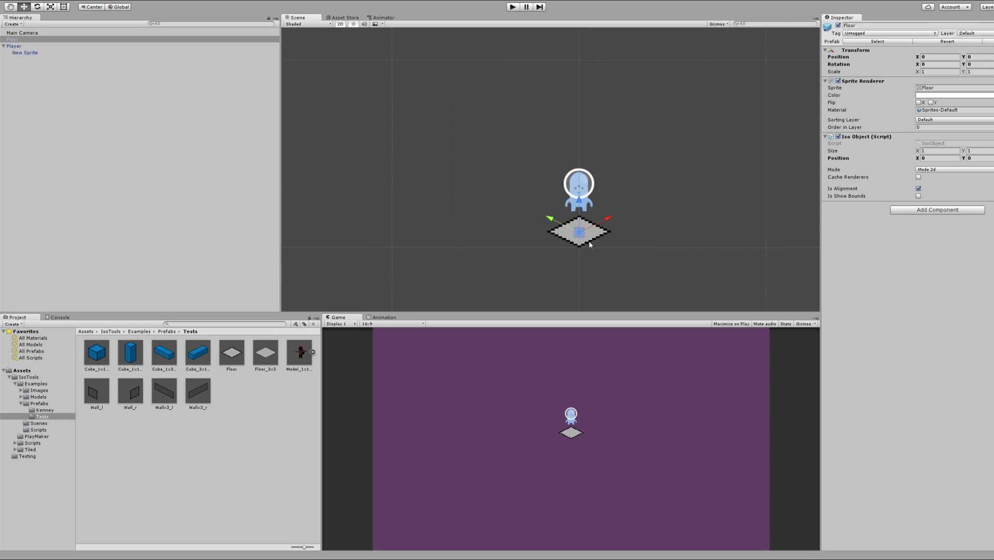
left_click(512, 7)
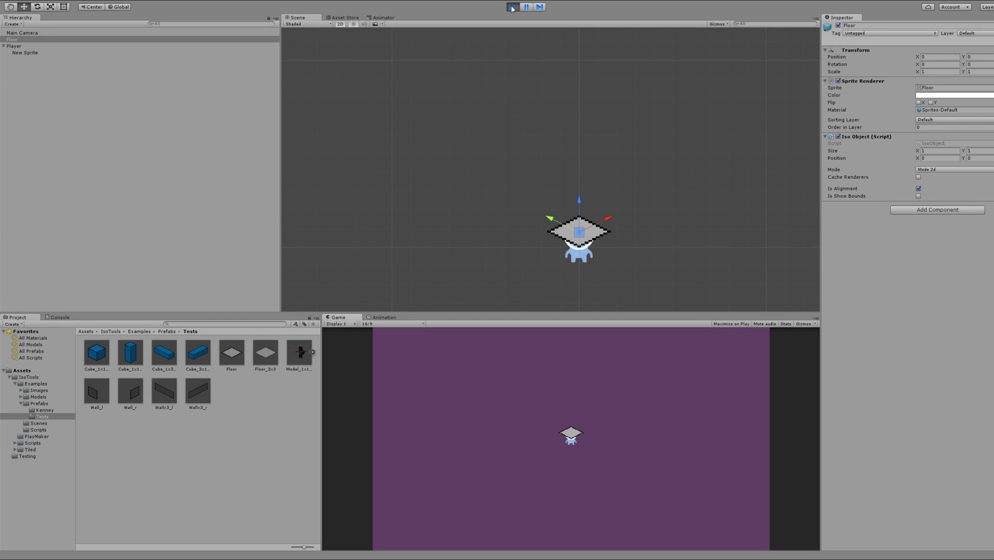
left_click(512, 7)
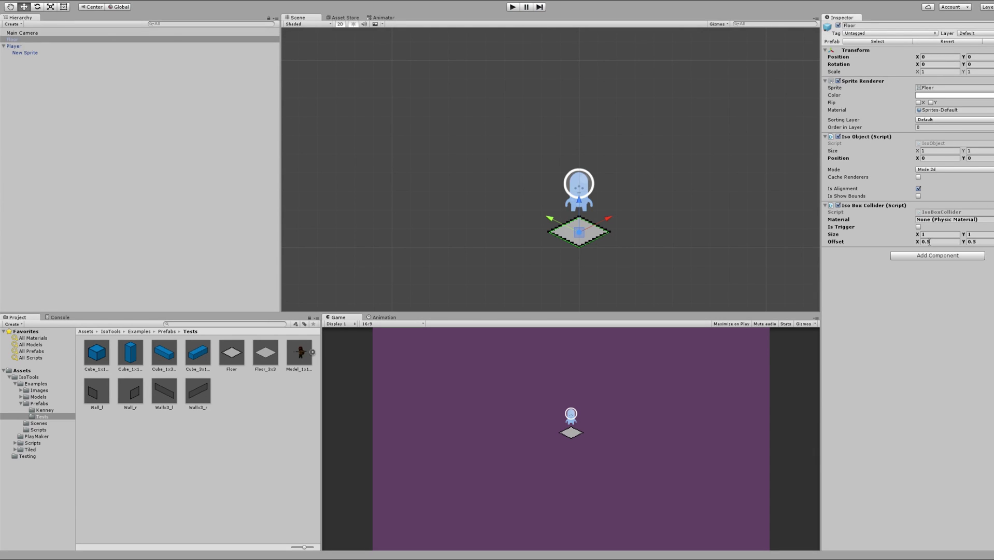
left_click(511, 7)
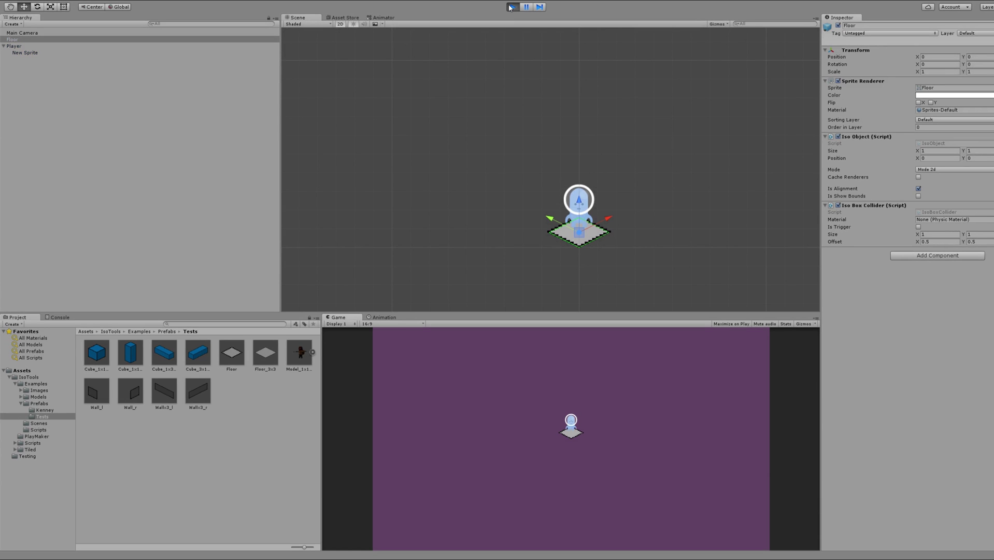
key("Left")
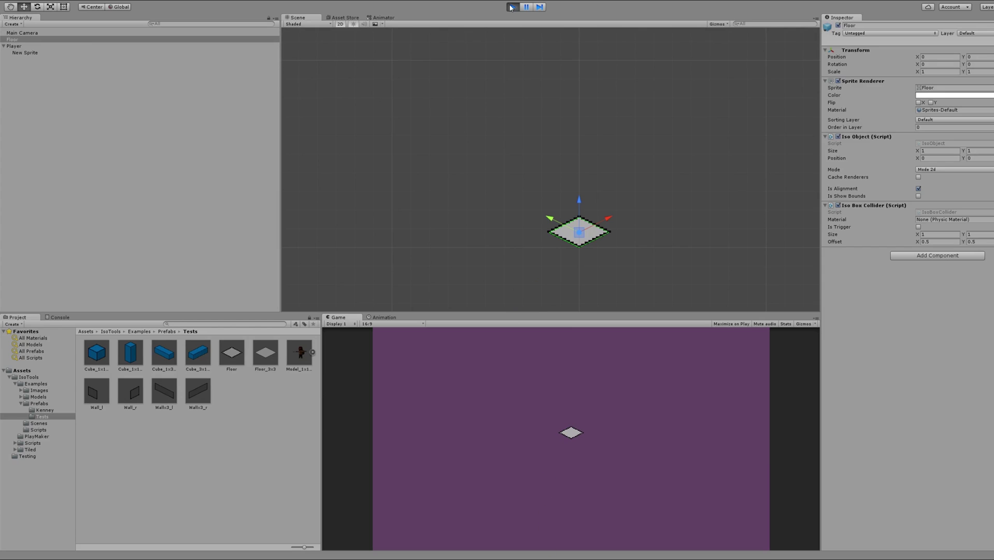
left_click(511, 7)
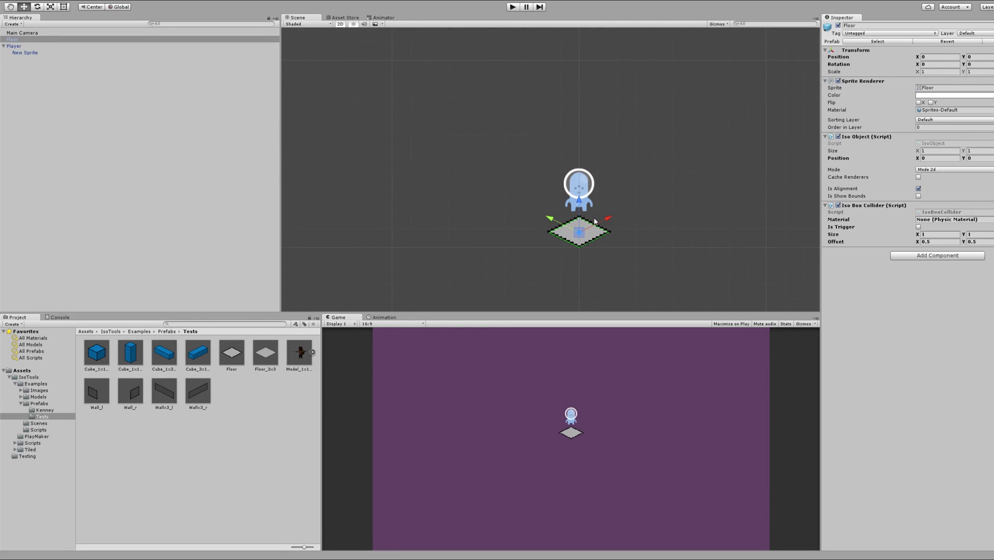
Hide the floor's sprite, size its Iso Box Collider 3 by 3, and add and duplicate a Floor tile
left_click(839, 82)
left_click(930, 235)
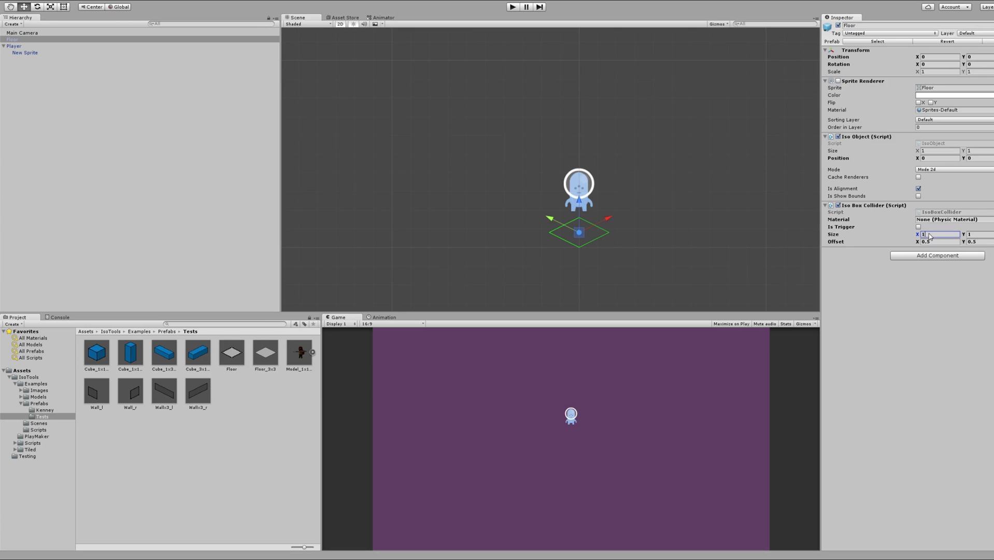
double_click(929, 234)
type("3")
key("Tab")
type("3")
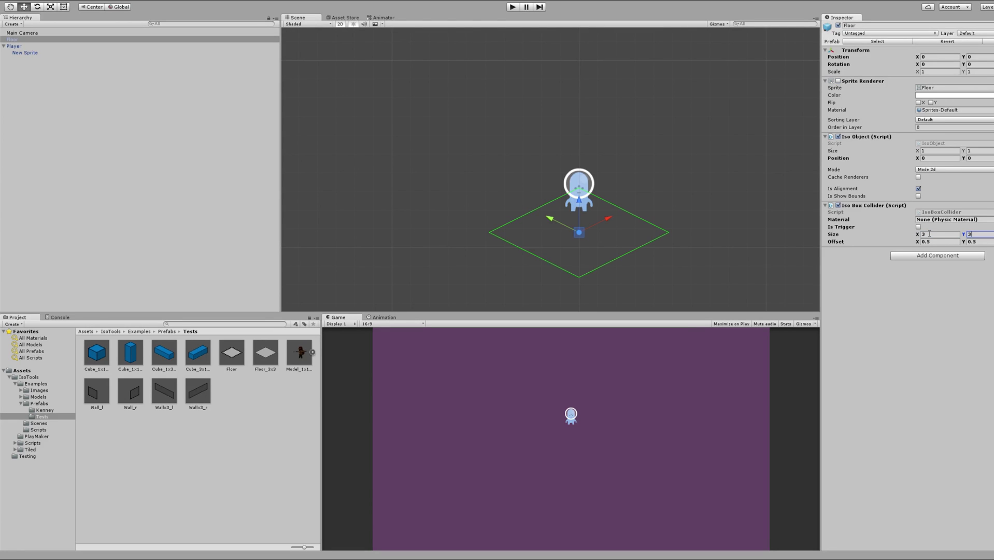
left_click_drag(234, 366, 616, 250)
key("ctrl+d")
key("ctrl+d")
key("ctrl+d")
key("ctrl+d")
key("ctrl+d")
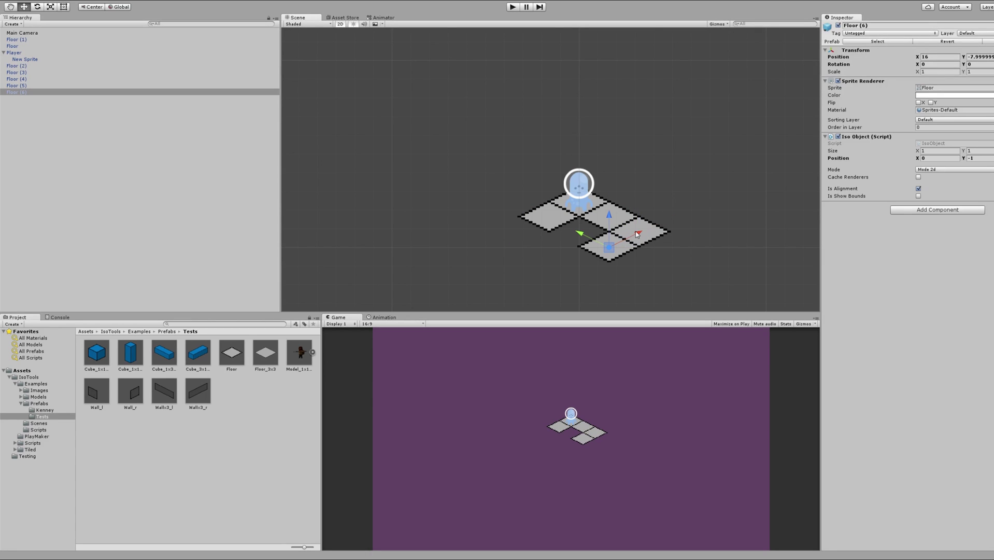
Duplicate and move Floor tiles cell by cell to fill out the 3x3 grid
left_click_drag(616, 250, 618, 249)
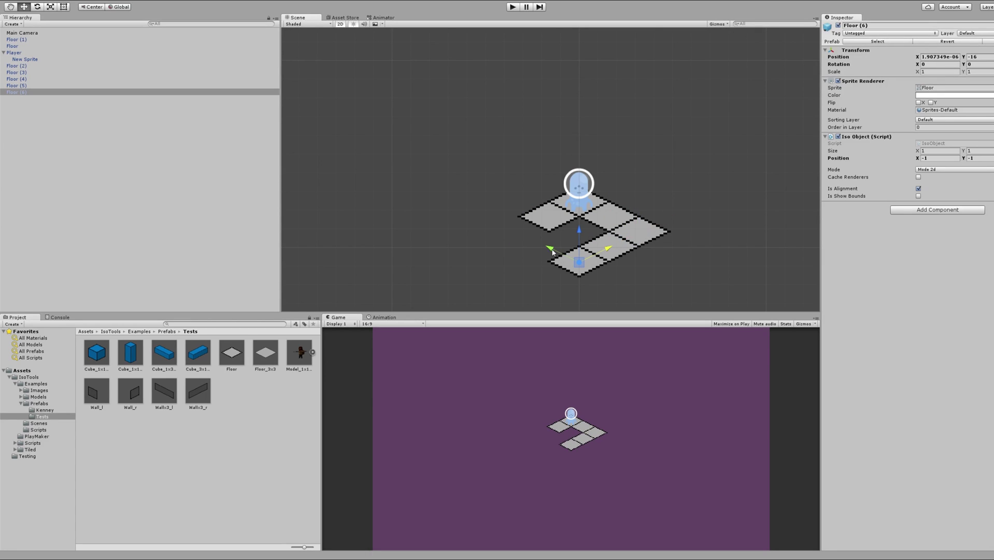
key("ctrl+d")
left_click_drag(552, 251, 554, 210)
key("ctrl+d")
key("ctrl+d")
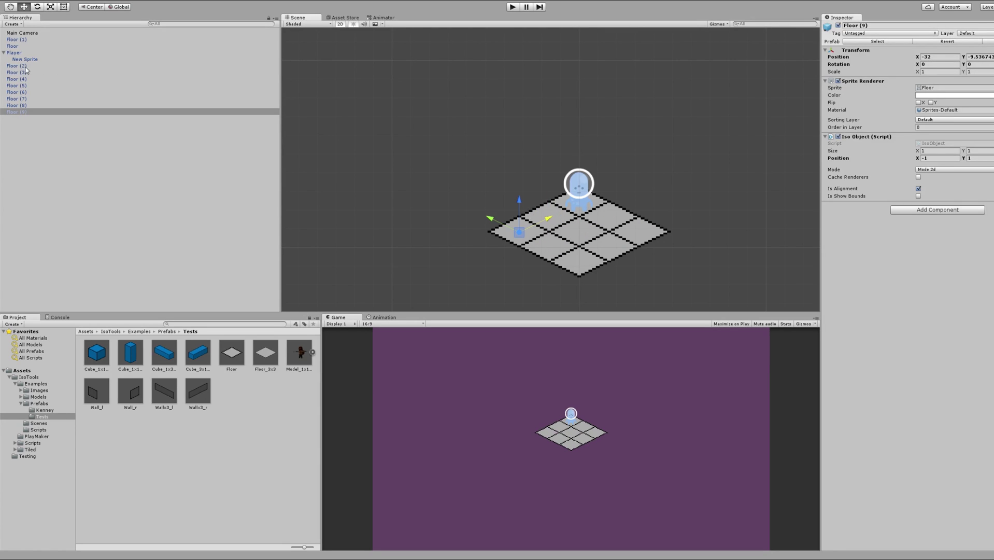
Rename the original collider-carrying Floor object to Base
left_click(19, 47)
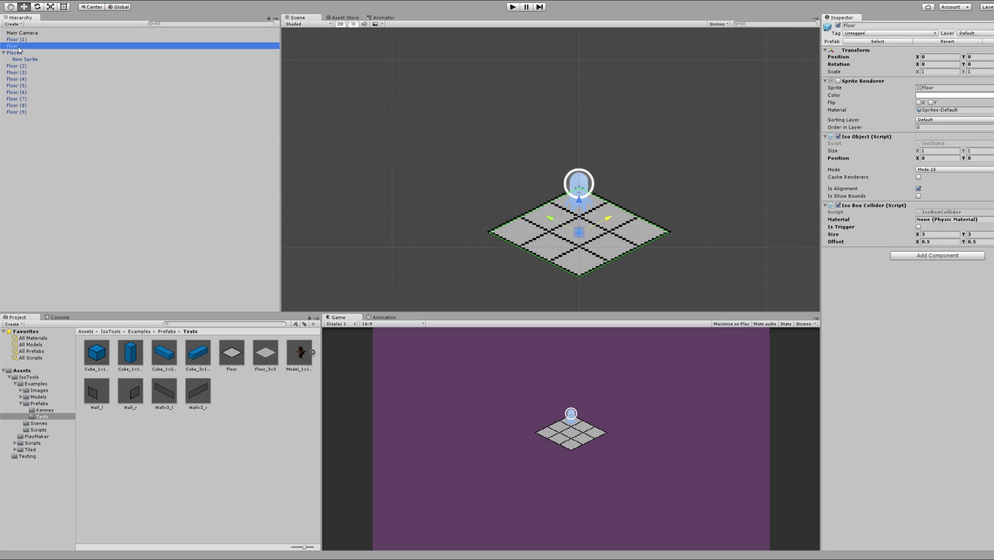
left_click(19, 47)
type("Base")
key("Return")
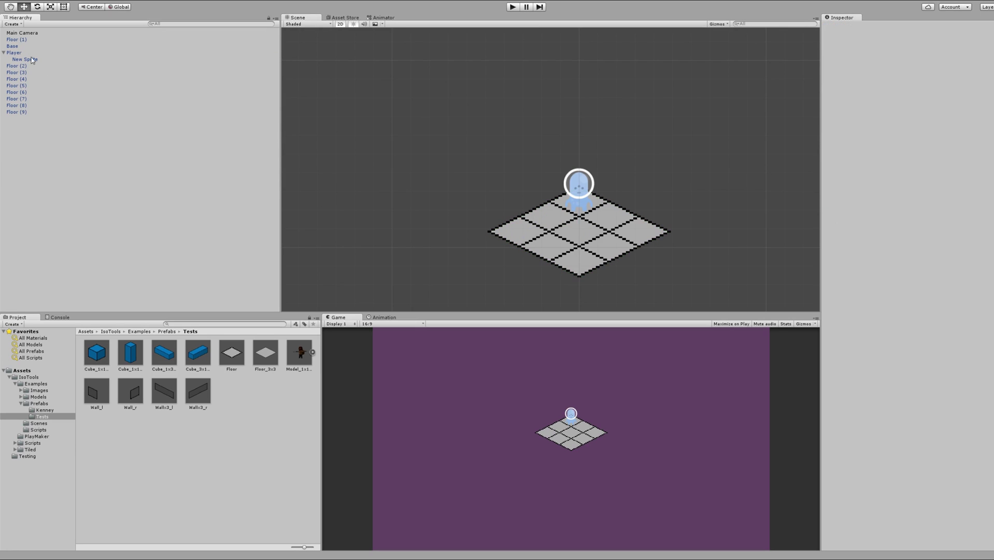
left_click(20, 45)
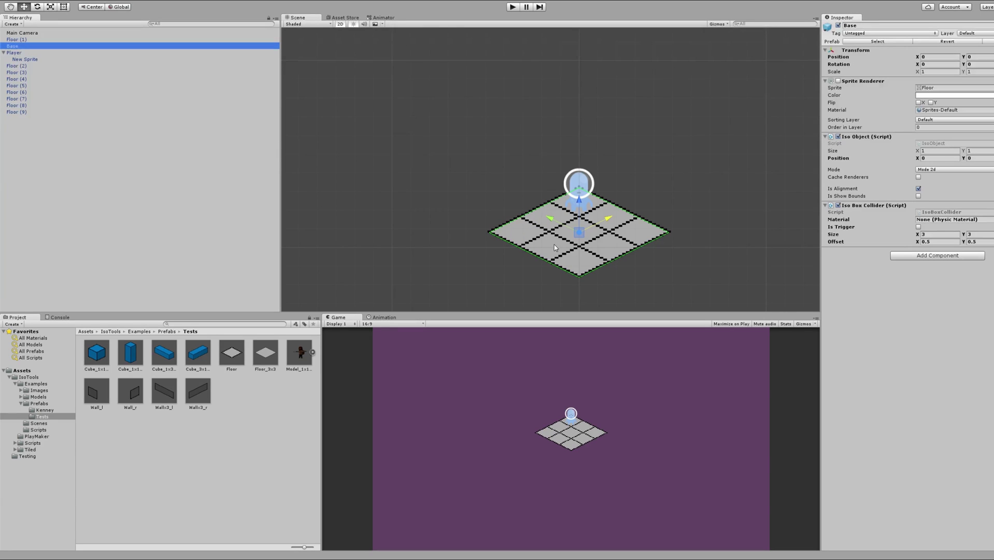
left_click(512, 7)
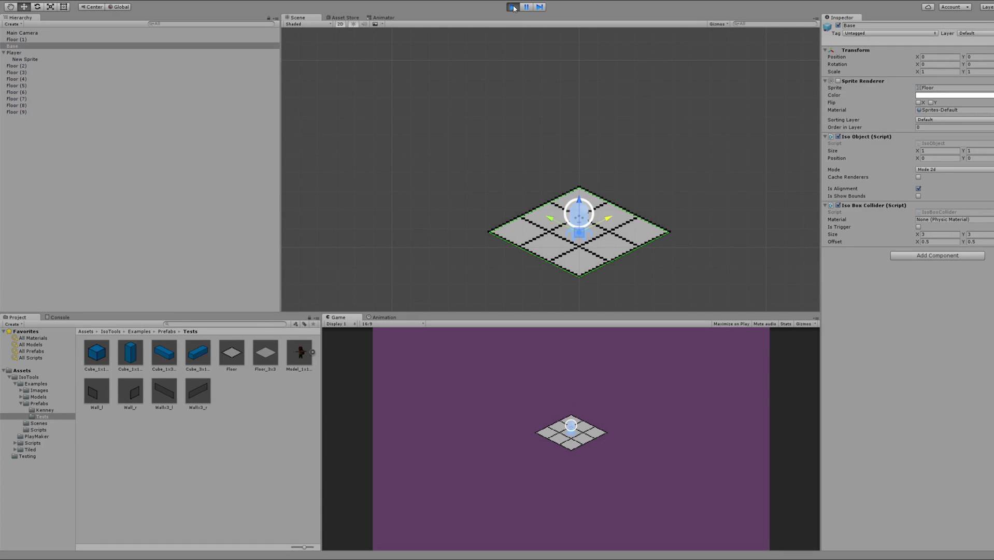
key("Left")
key("Right")
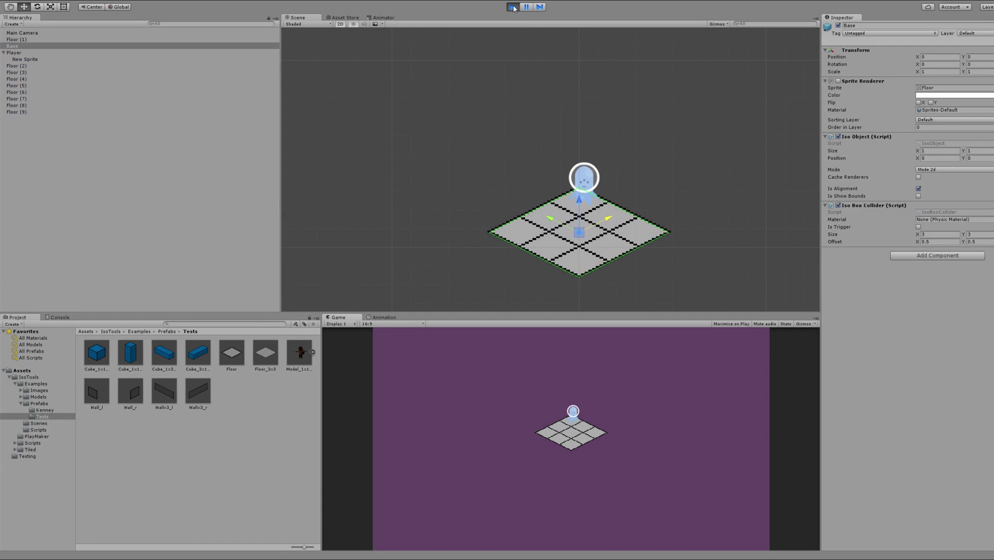
key("Down")
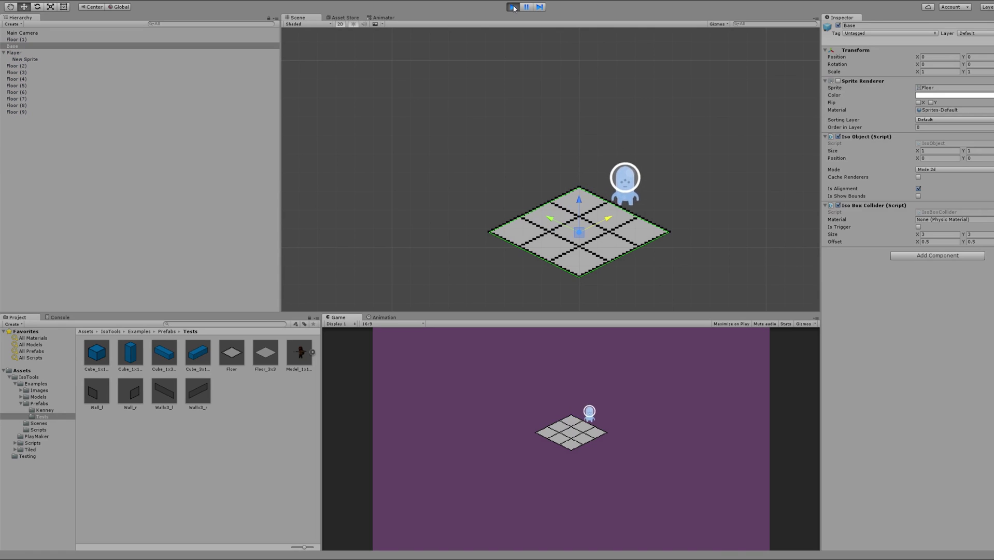
left_click(513, 7)
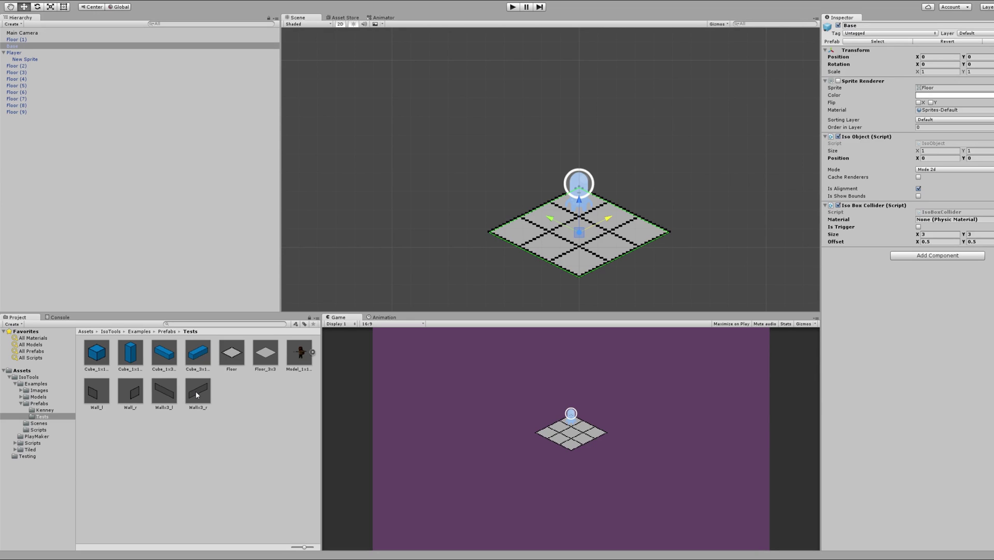
Place Wallx3_r, Wallx3_l, another Wallx3_r and two Wall_l pieces around the floor
left_click_drag(197, 395, 494, 230)
left_click_drag(165, 393, 563, 288)
left_click_drag(197, 392, 586, 271)
left_click_drag(89, 398, 607, 209)
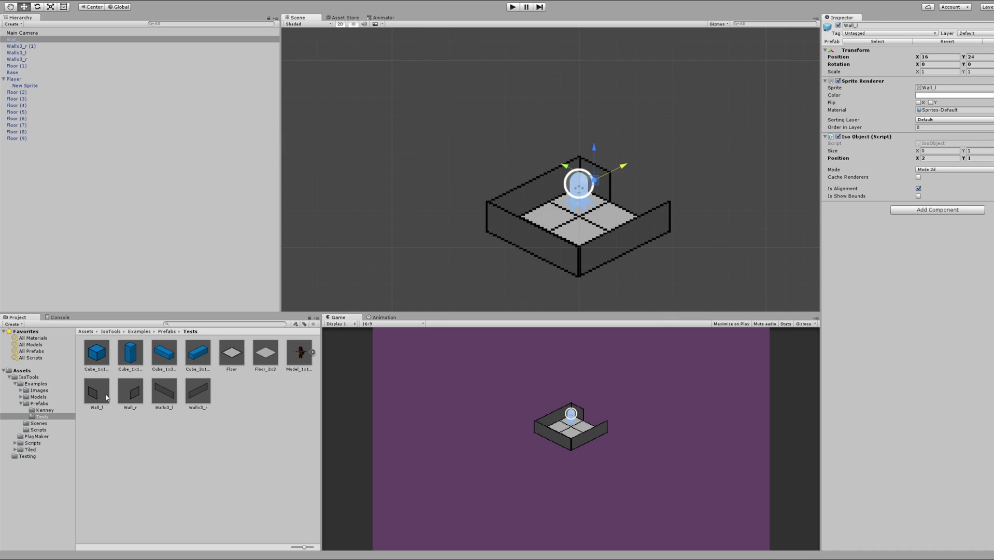
left_click_drag(106, 397, 650, 235)
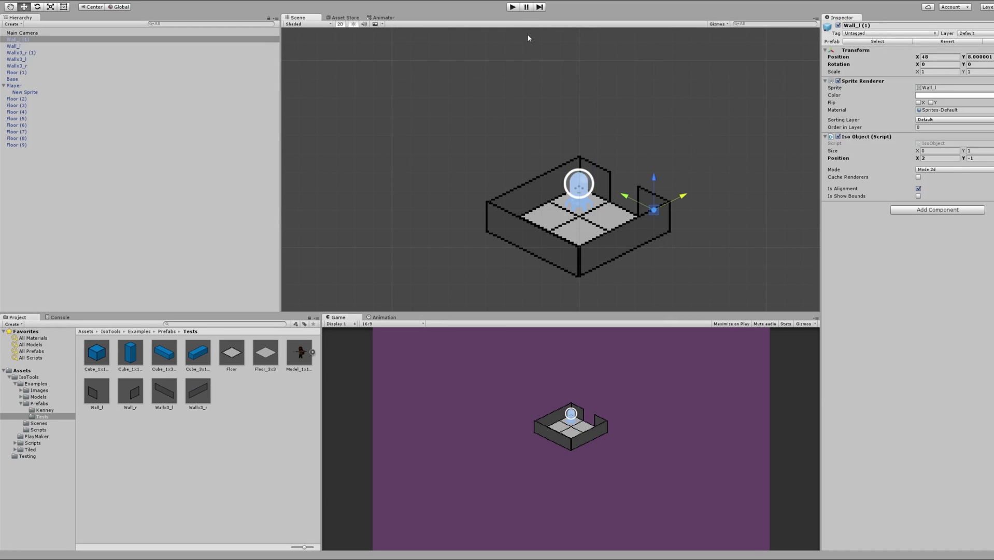
Play-test by walking the player toward the room's left corner, then stop
left_click(513, 7)
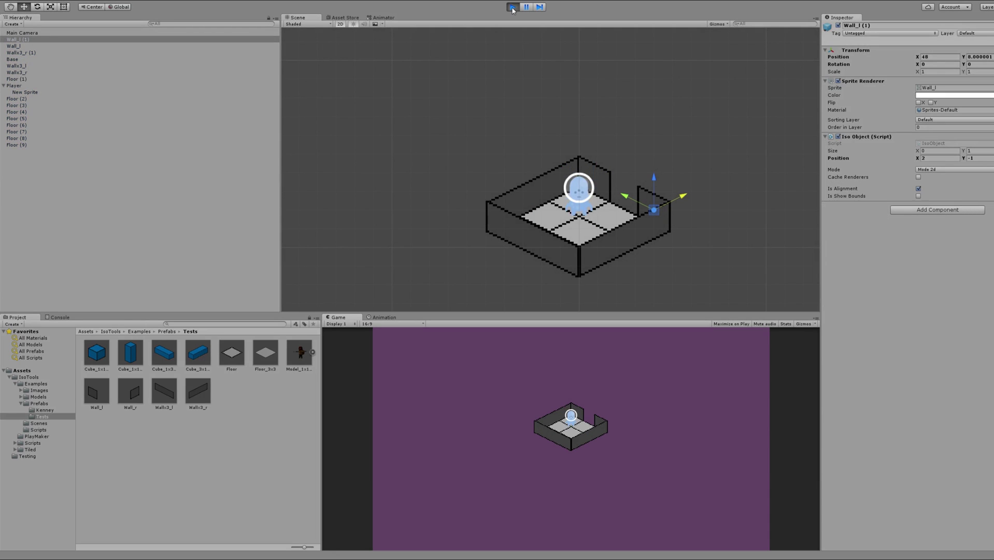
key("Left")
key("Left")
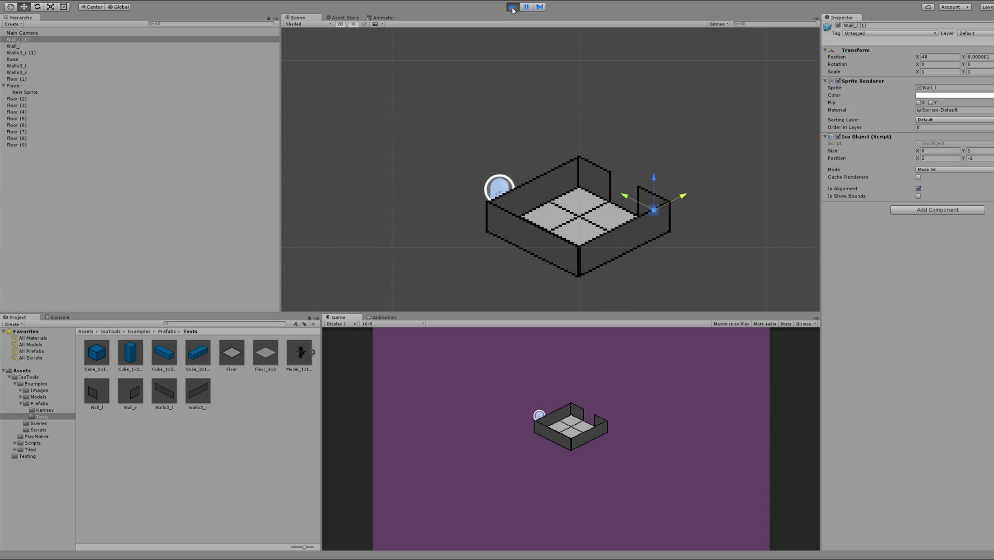
left_click(512, 8)
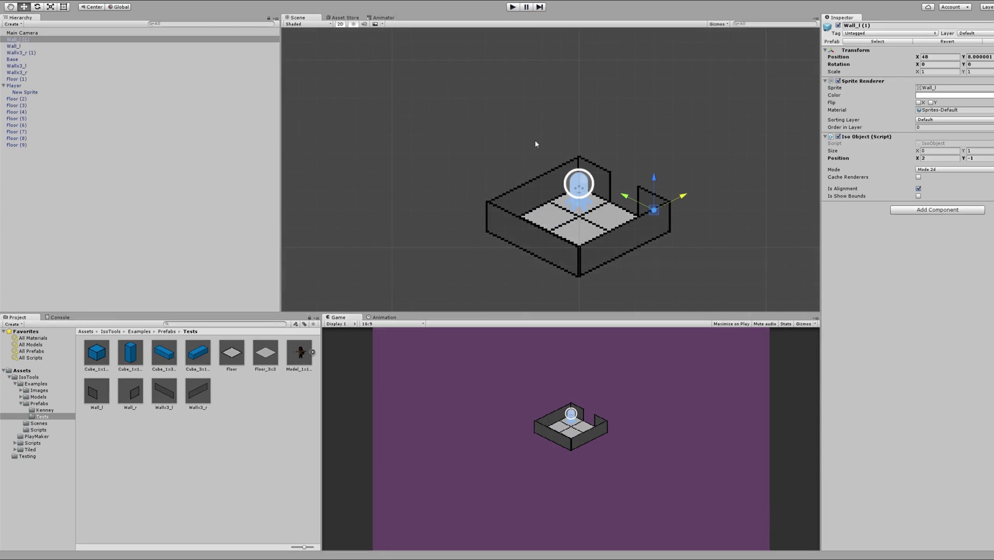
Select the four wall objects in the Hierarchy
left_click(14, 45, "shift")
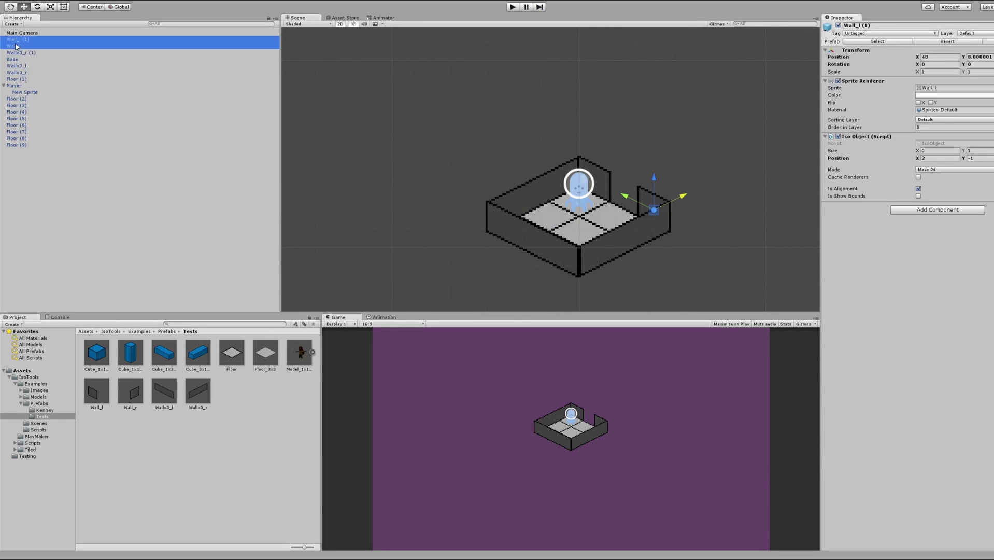
left_click(21, 53, "shift")
left_click(24, 66, "ctrl")
left_click(26, 73, "ctrl")
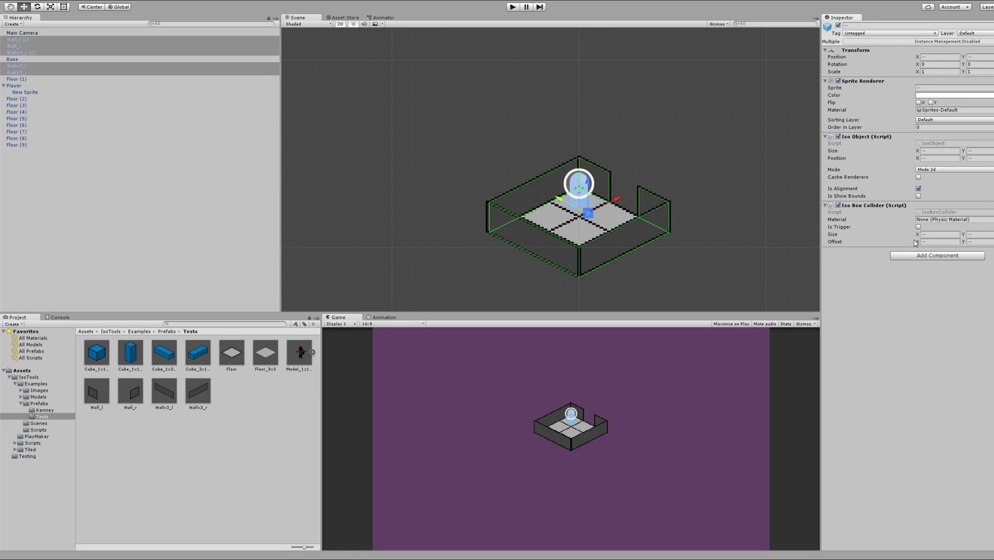
Play the scene and walk the player left, down, up and right around the walled floor
left_click(513, 9)
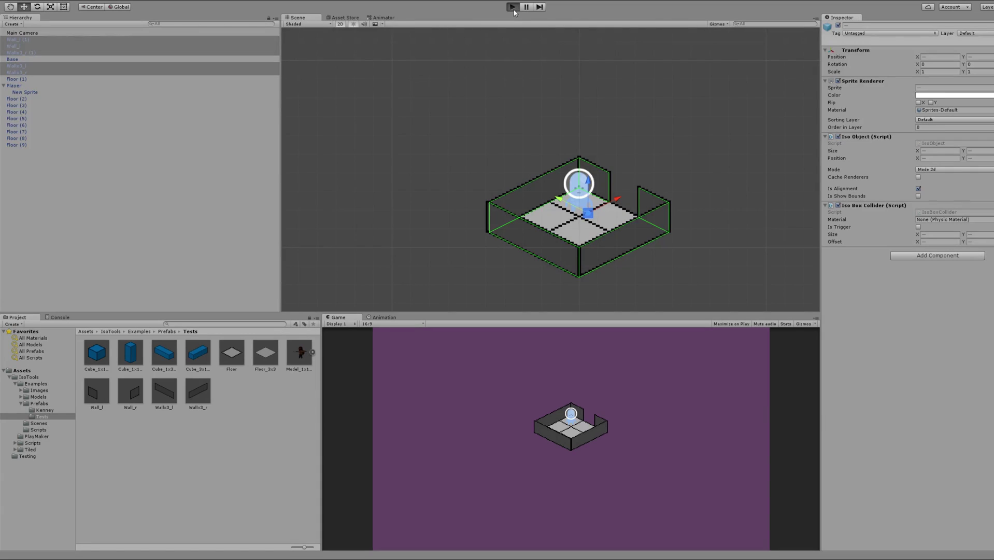
key("Left")
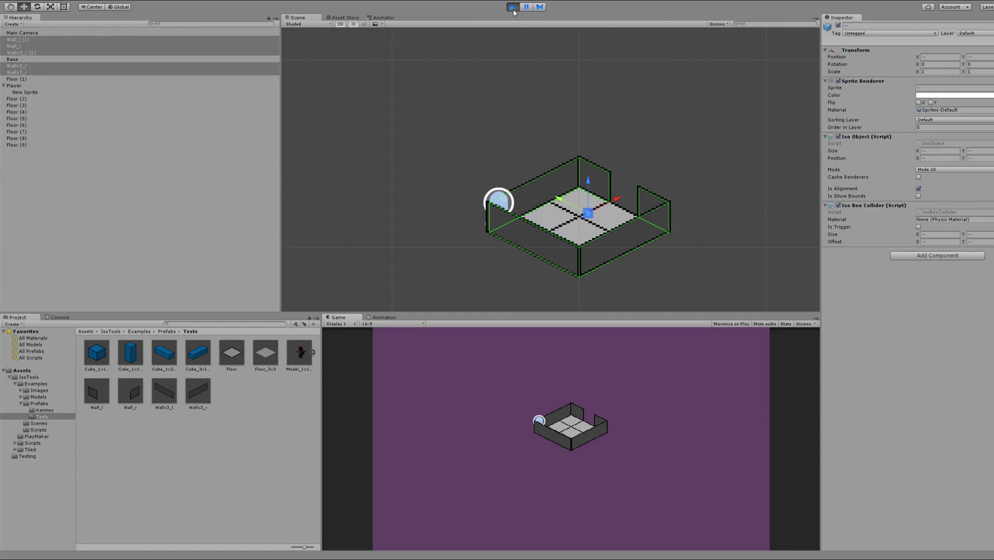
key("Down")
key("Down")
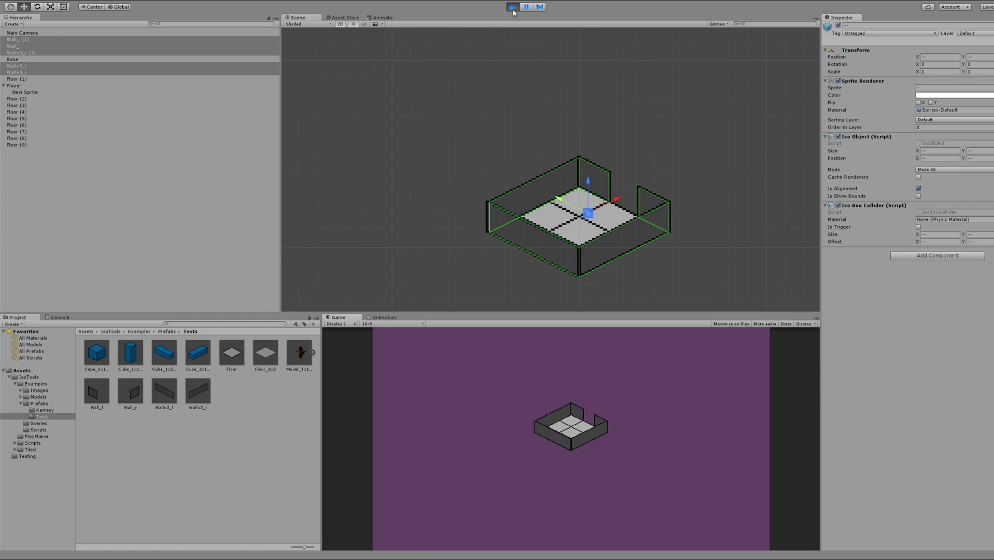
key("Up")
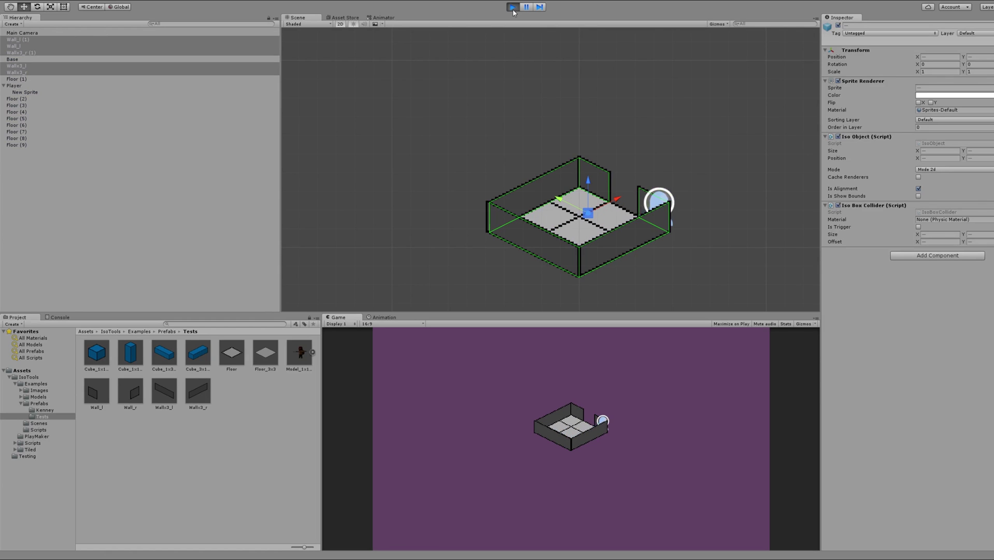
key("Down")
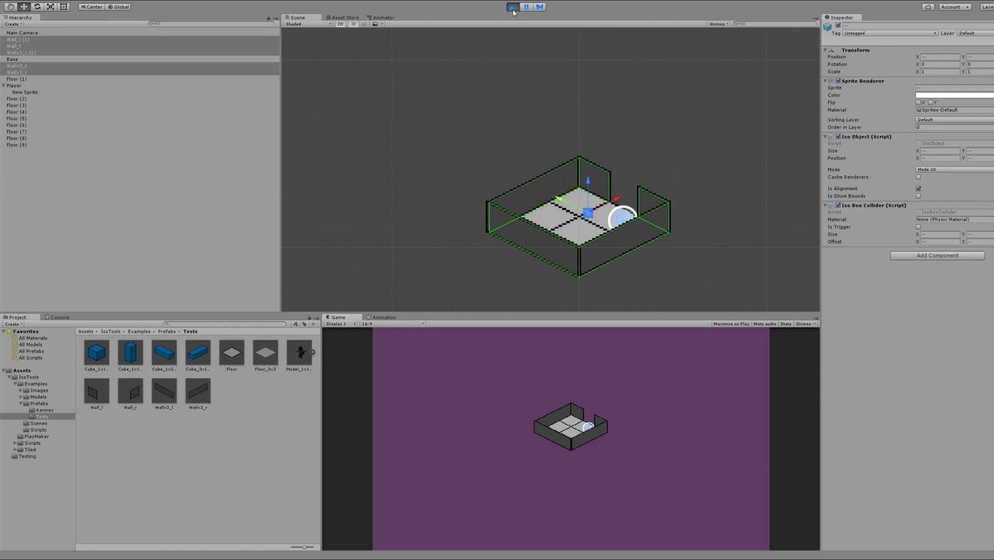
key("Left")
key("Right")
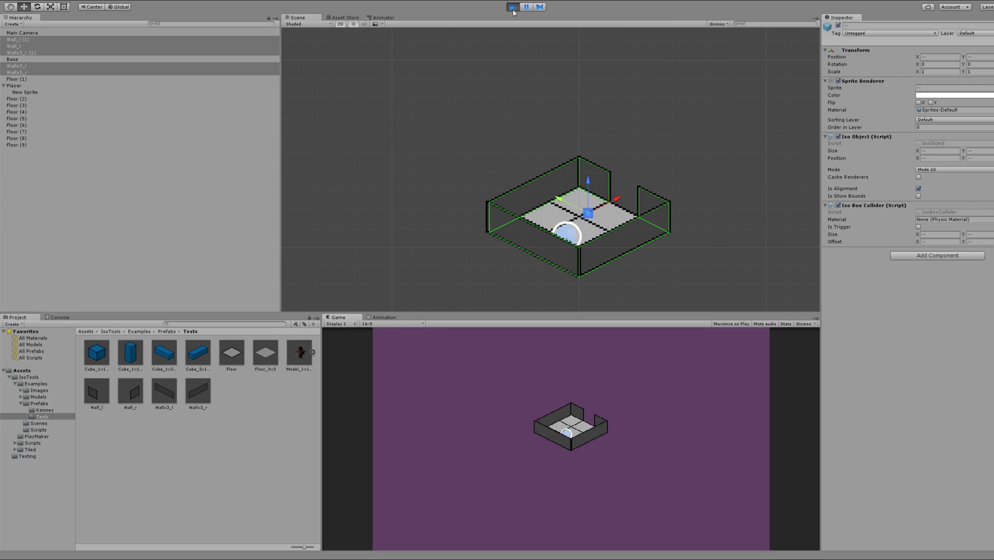
key("Up")
key("Left")
Stop the run and raise the player's New Sprite Order in Layer to 3
left_click(513, 8)
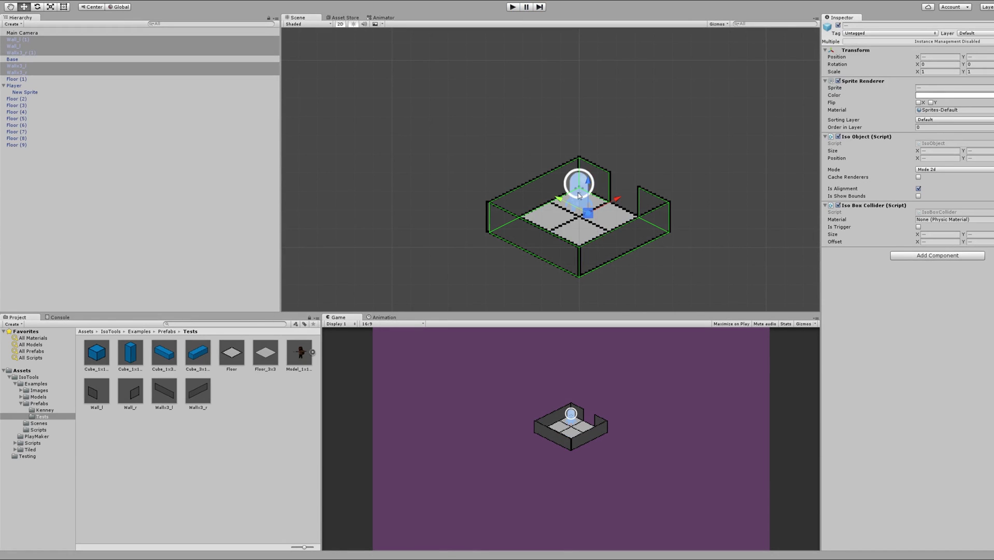
left_click(578, 190)
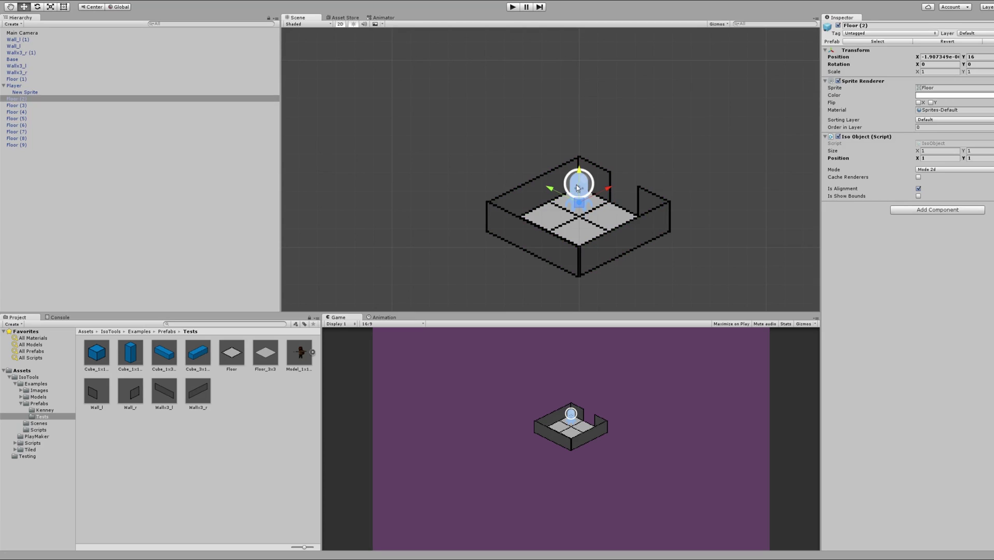
left_click(577, 188)
left_click(578, 196)
left_click(196, 91)
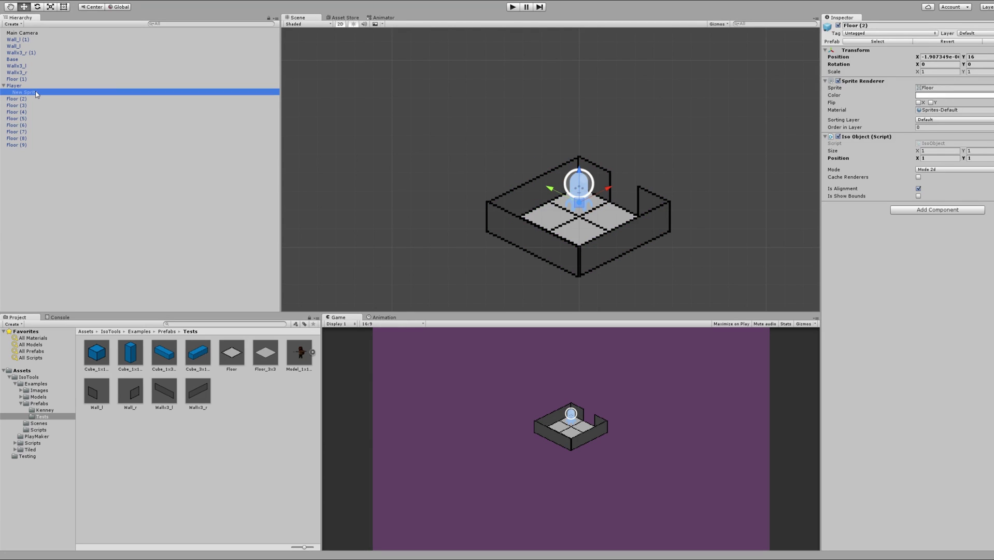
left_click(928, 126)
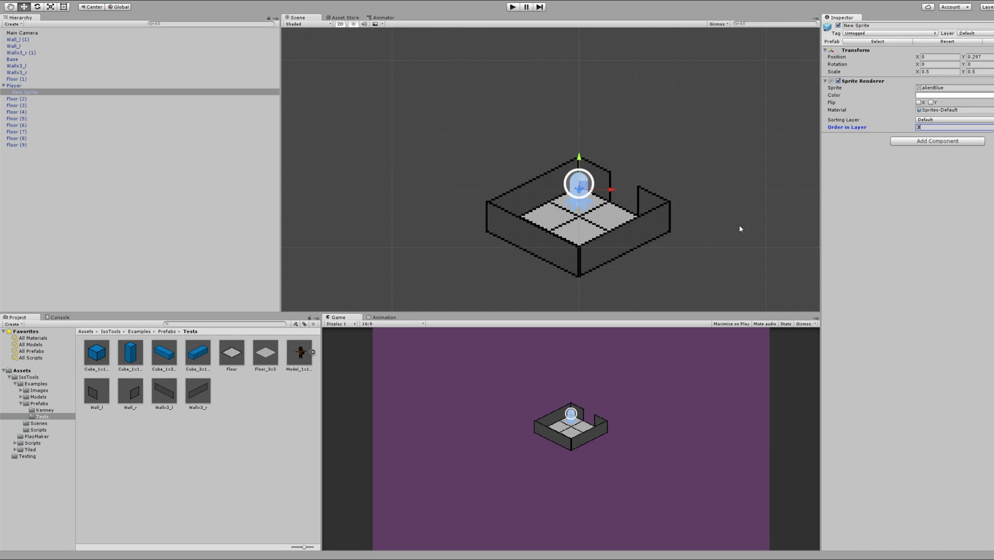
Play-test with the raised draw order, then set Order in Layer back to 0
left_click(512, 6)
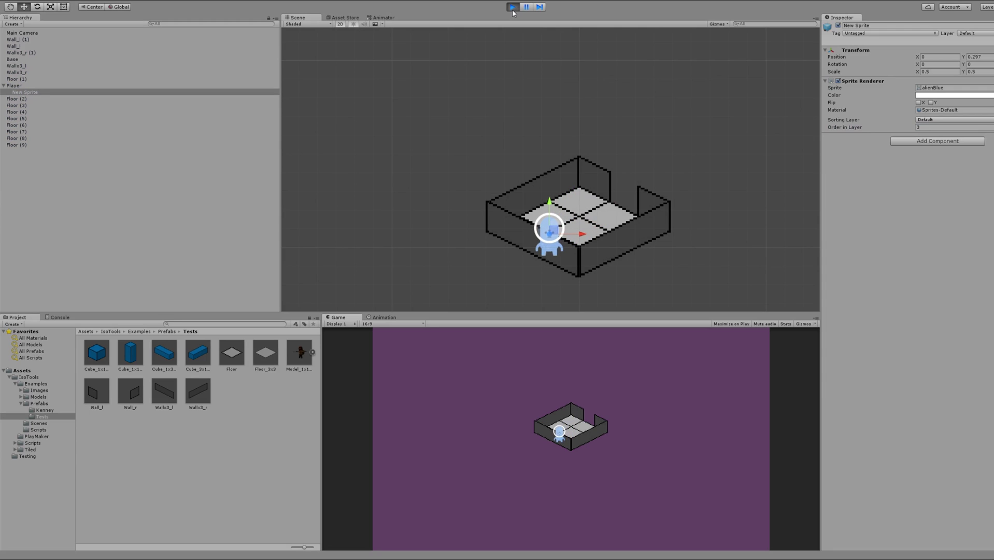
left_click(512, 10)
left_click(961, 126)
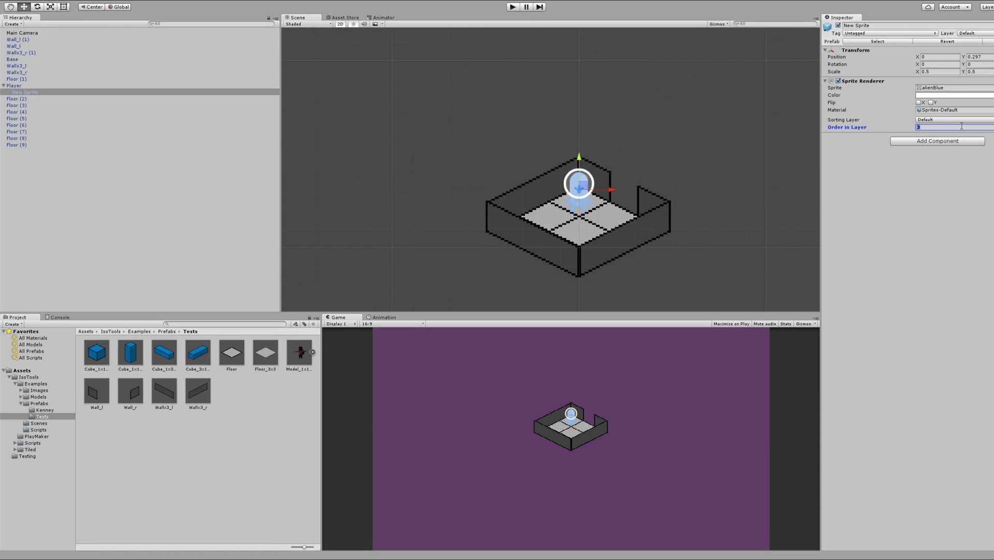
type("0")
key("Return")
Select both front wall pieces in the scene
left_click(693, 144)
left_click(643, 233)
left_click(530, 240, "shift")
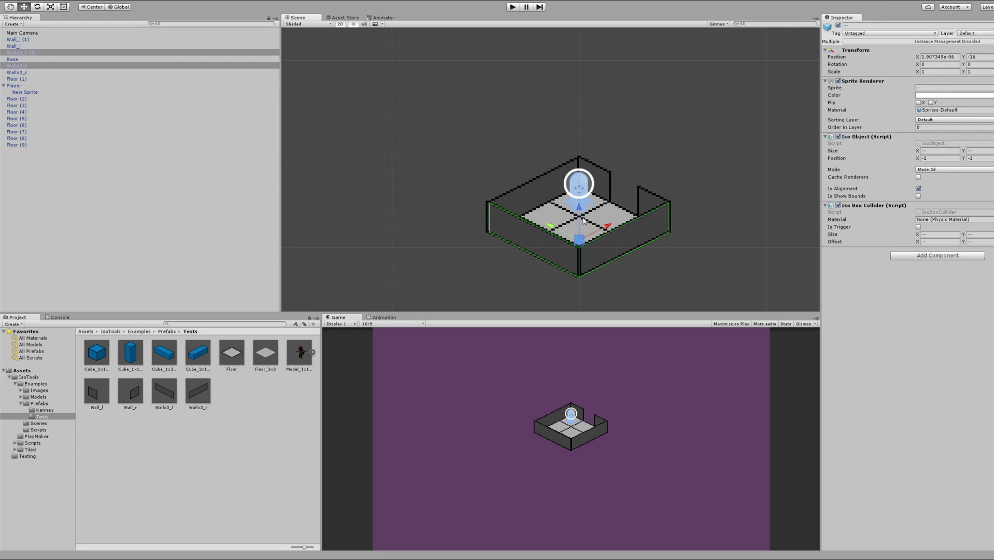
key("Delete")
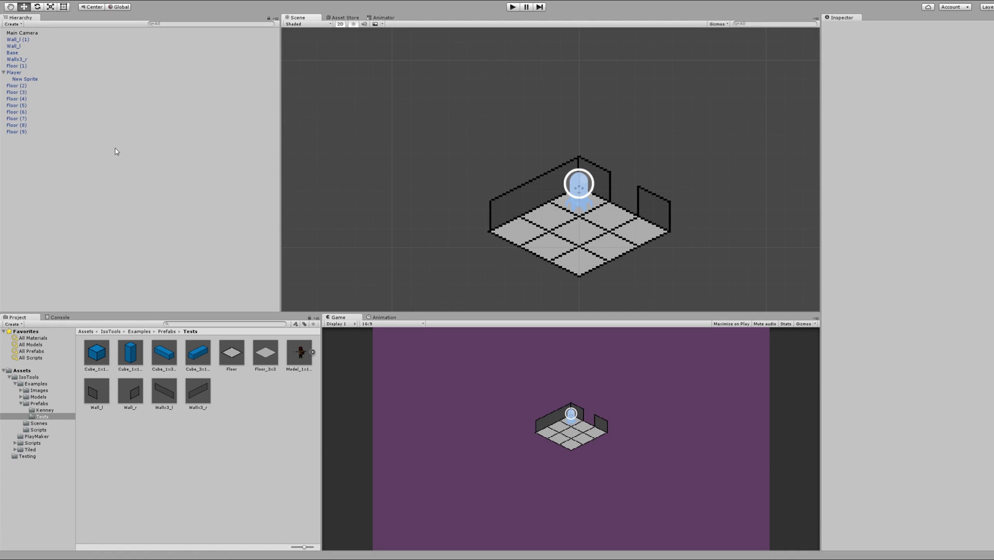
key("ctrl+z")
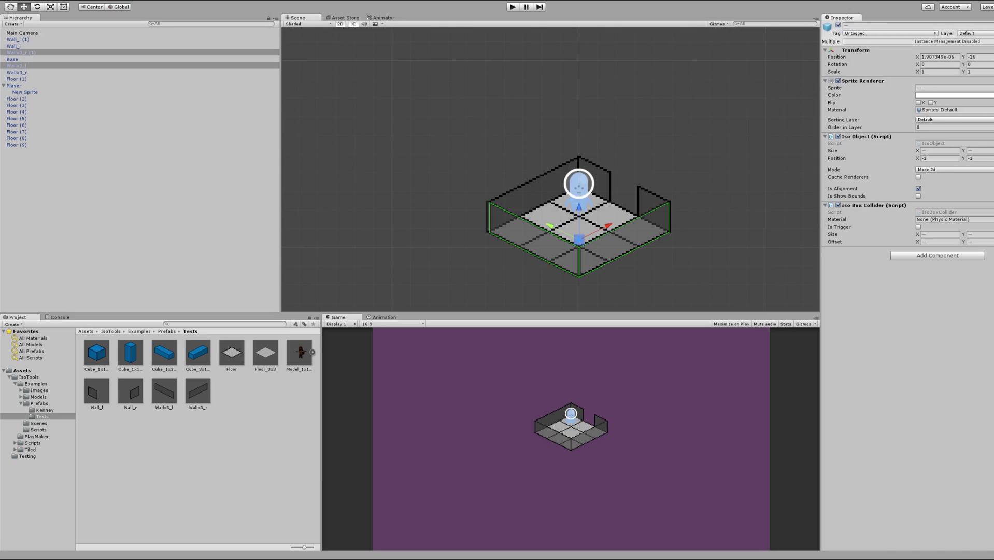
left_click(513, 6)
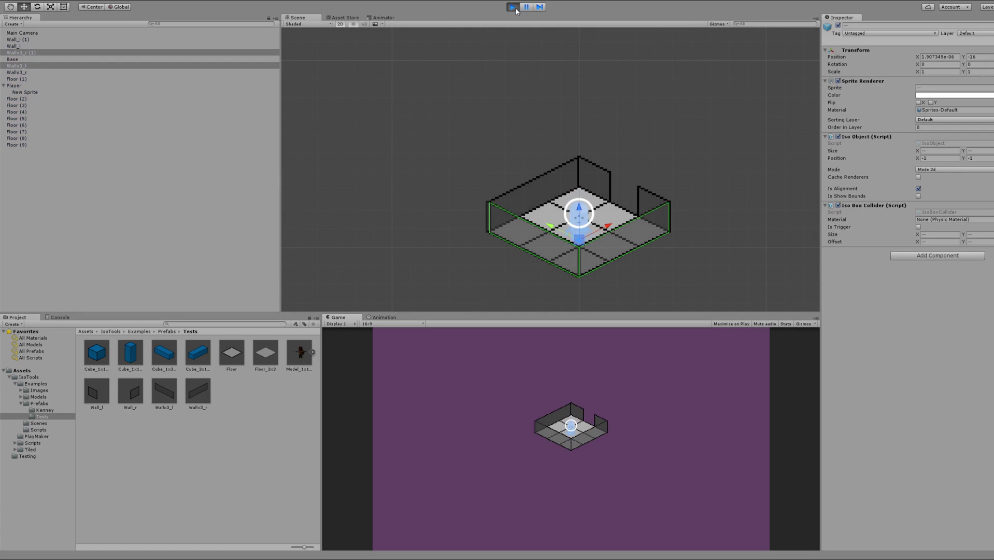
key("Left")
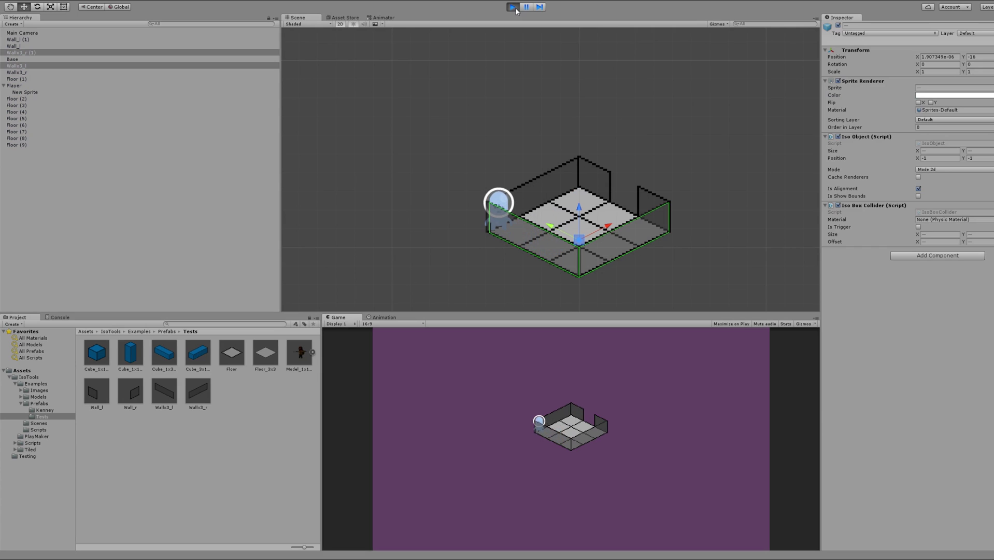
key("Right")
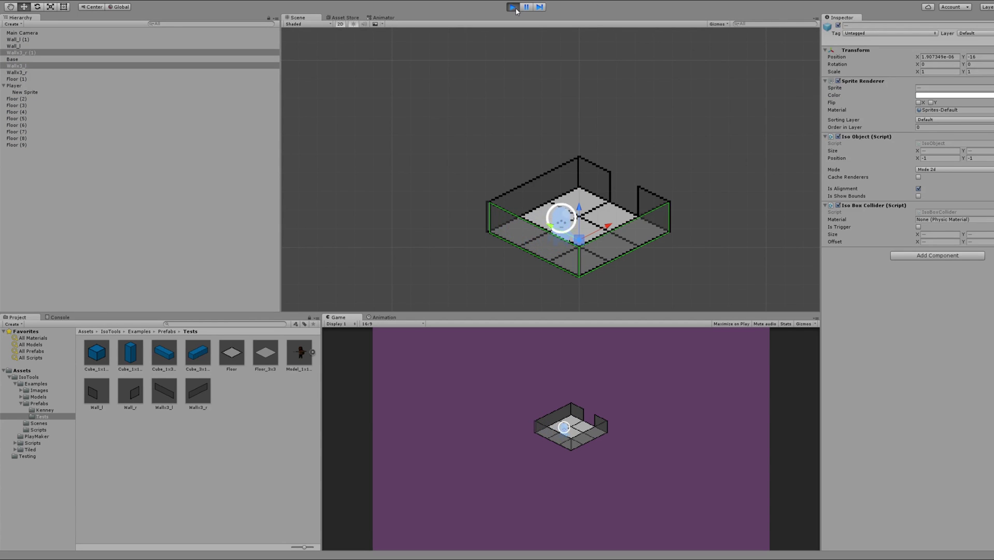
key("Up")
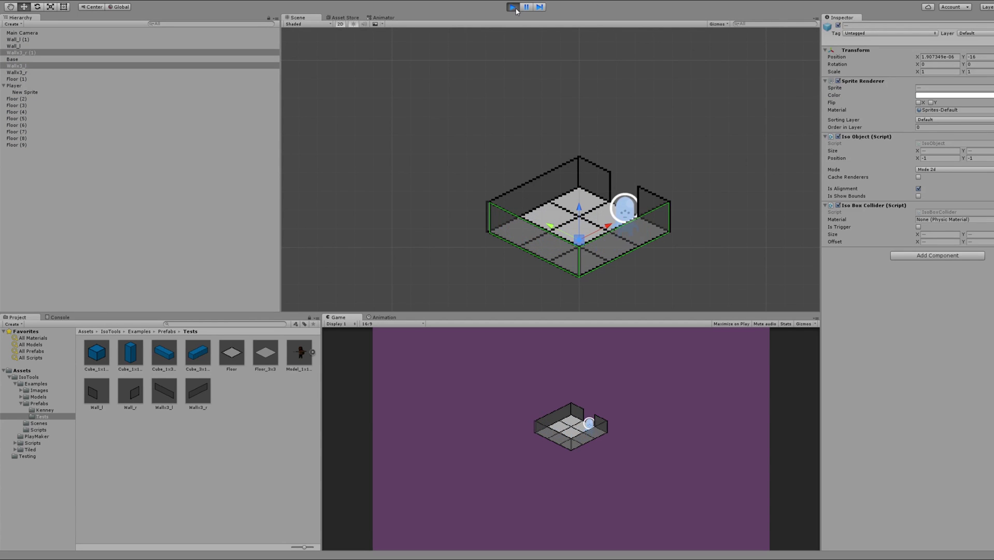
key("Up")
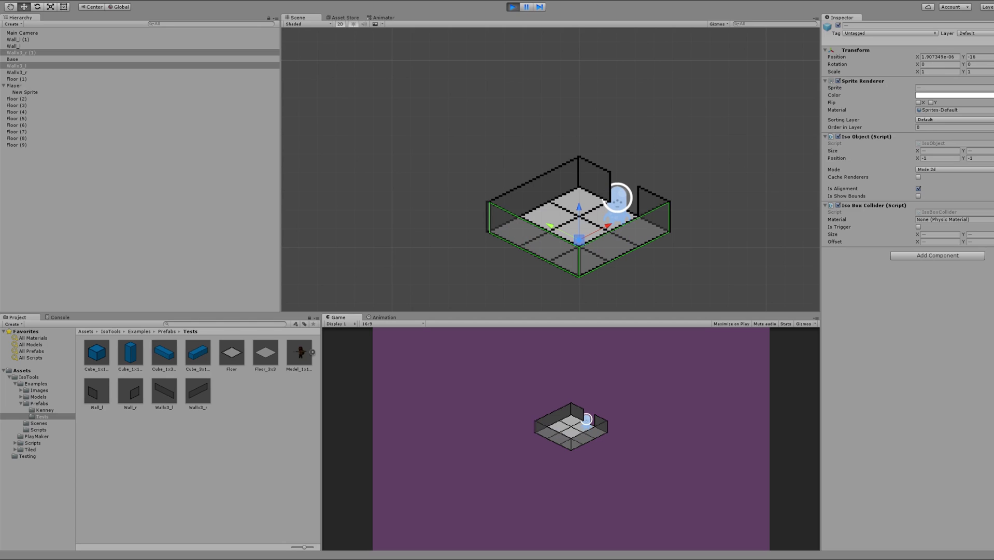
left_click(513, 7)
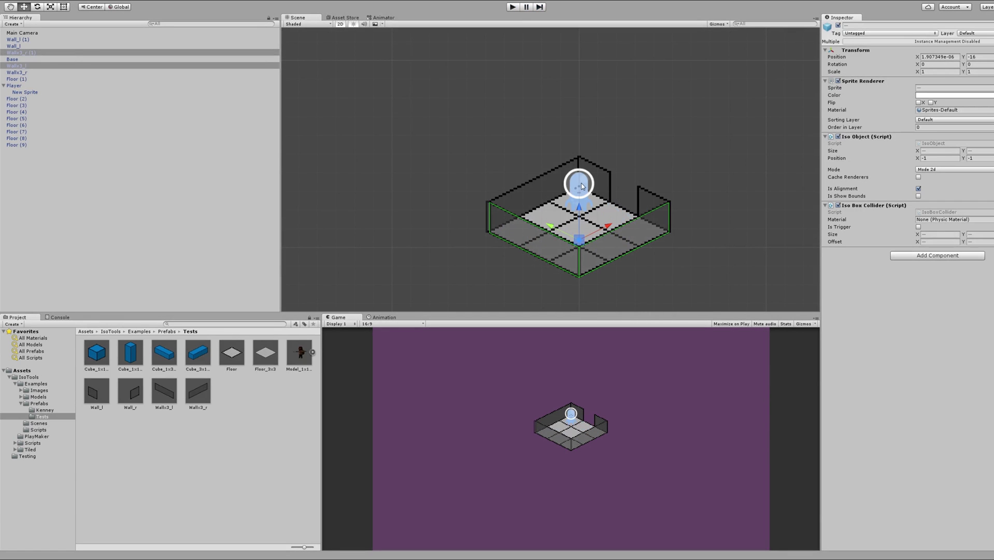
Change the Order in Layer value of the player's New Sprite
left_click(582, 185)
left_click(583, 187)
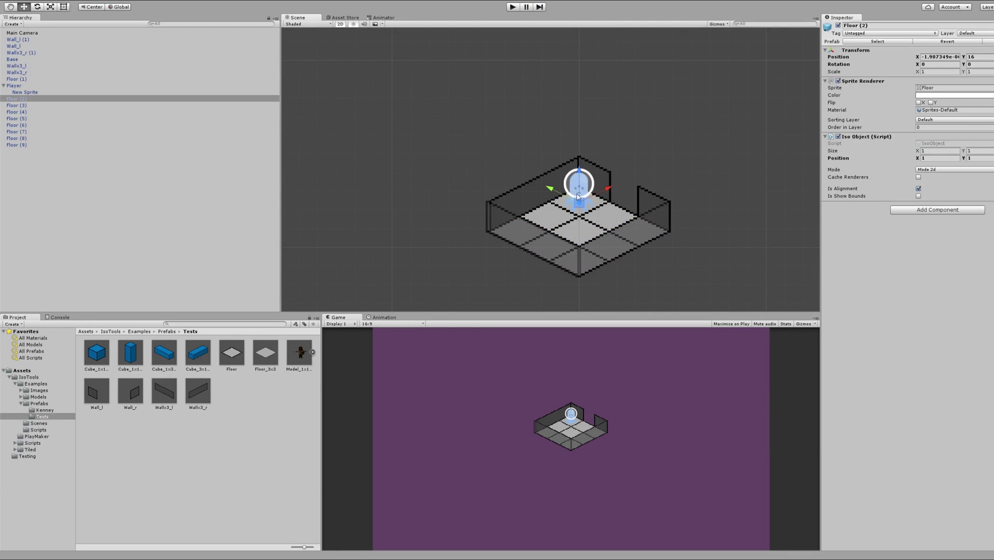
left_click(596, 176)
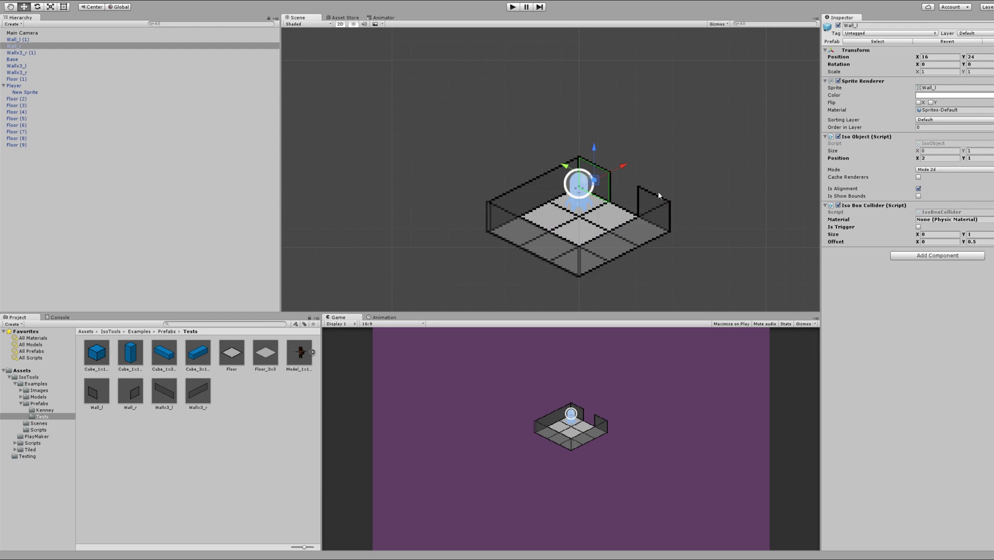
left_click(22, 93)
left_click(922, 127)
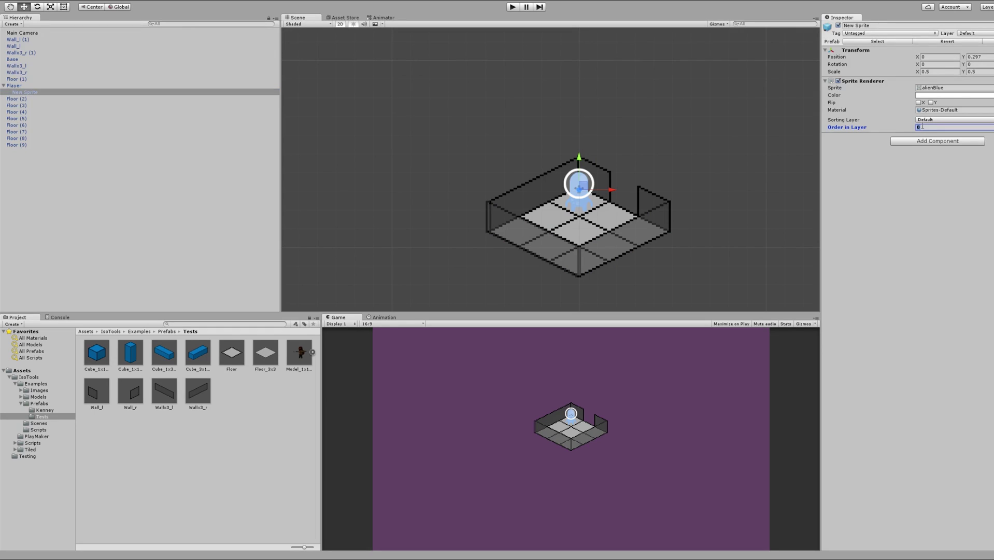
left_click(601, 166)
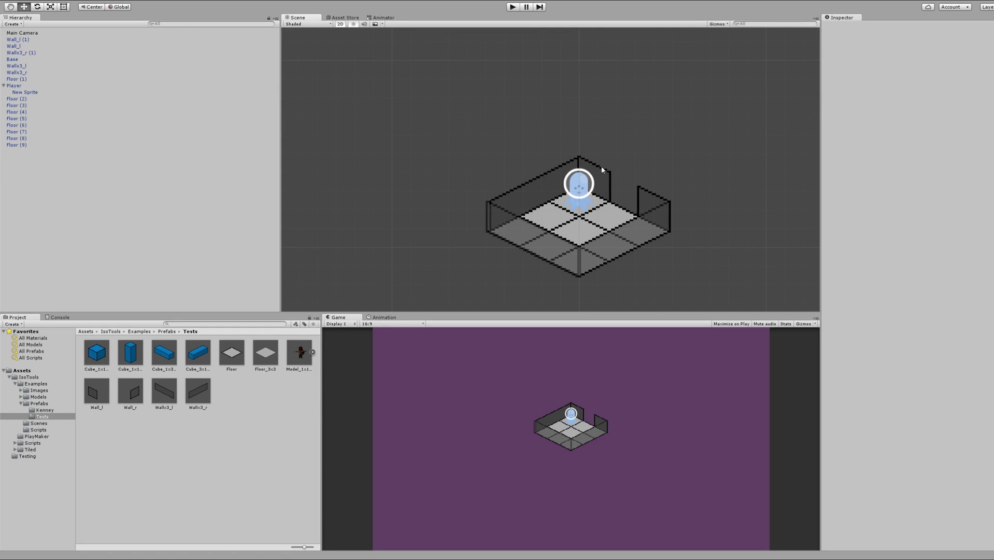
Change the Order in Layer of front walls Wallx3_l and Wallx3_r (1), then start Play
left_click(549, 238)
left_click(548, 234)
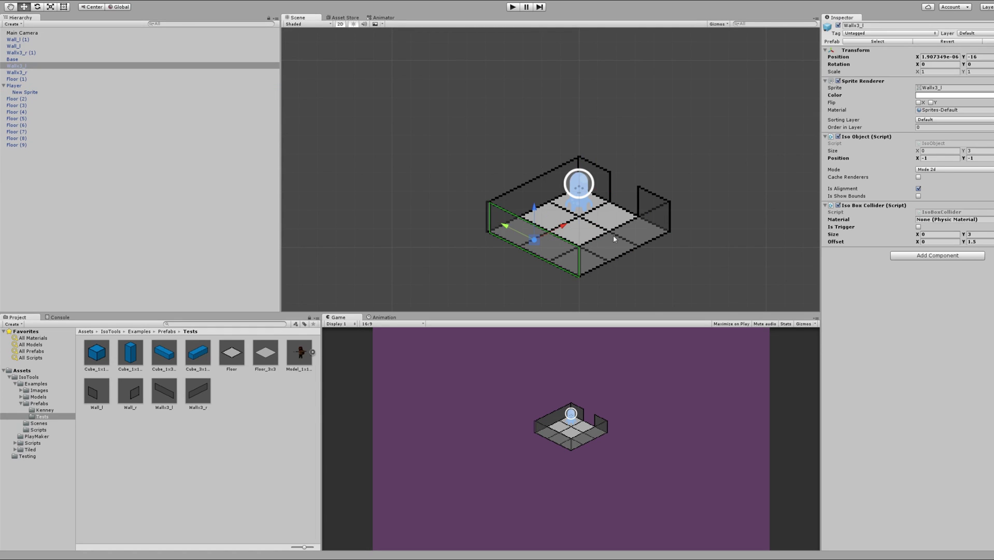
left_click(629, 244, "shift")
left_click(934, 127)
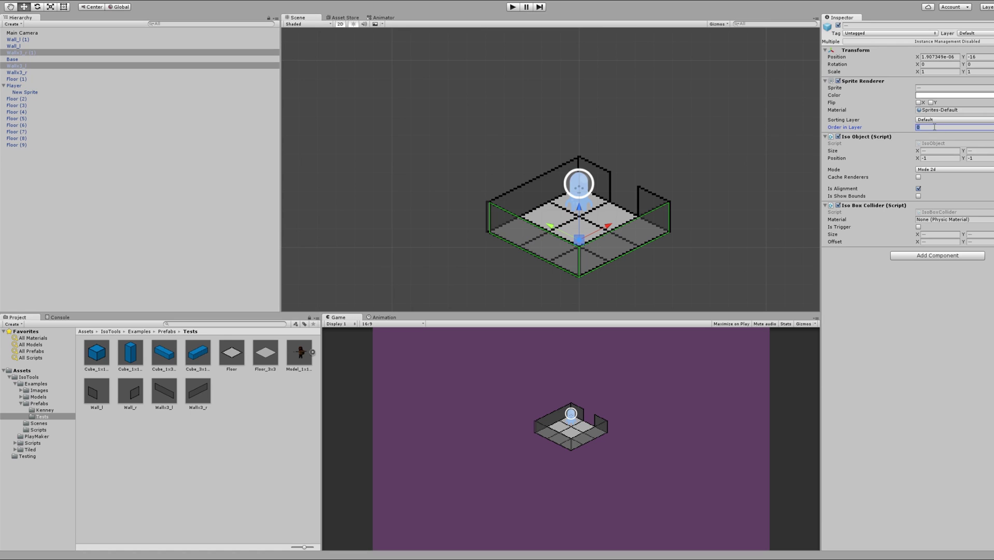
left_click(700, 111)
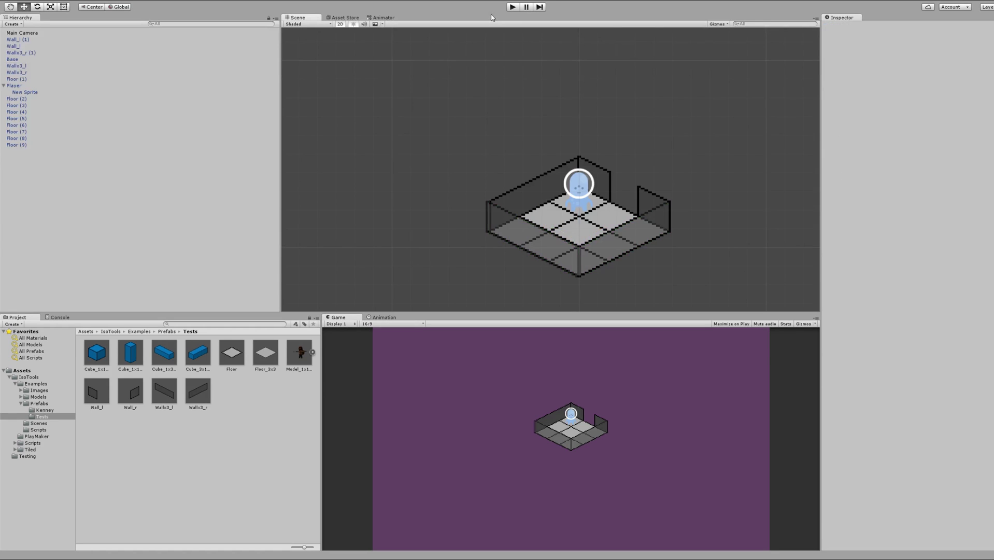
left_click(512, 7)
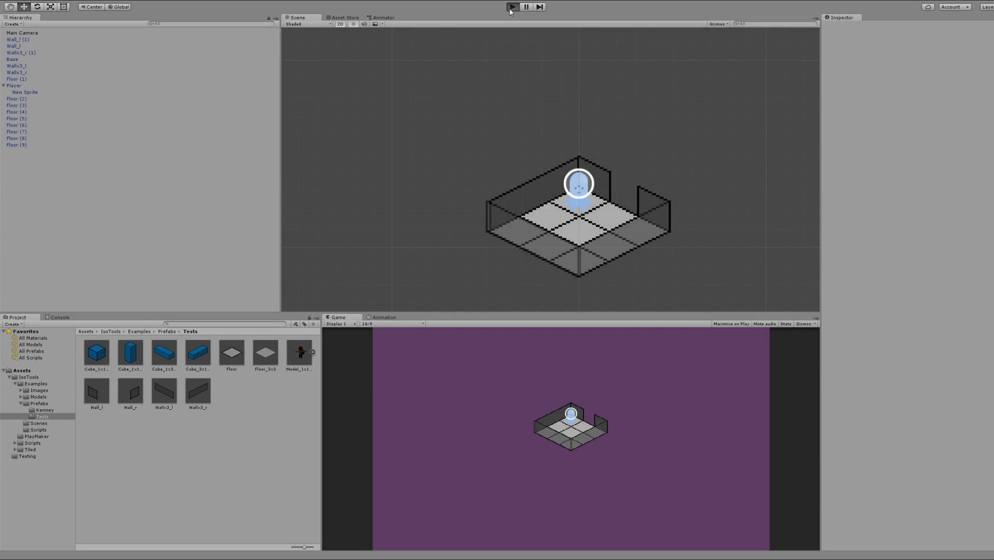
Walk the player left, right, up and down around the room until it leaves the floor, then stop
key("Left")
key("Right")
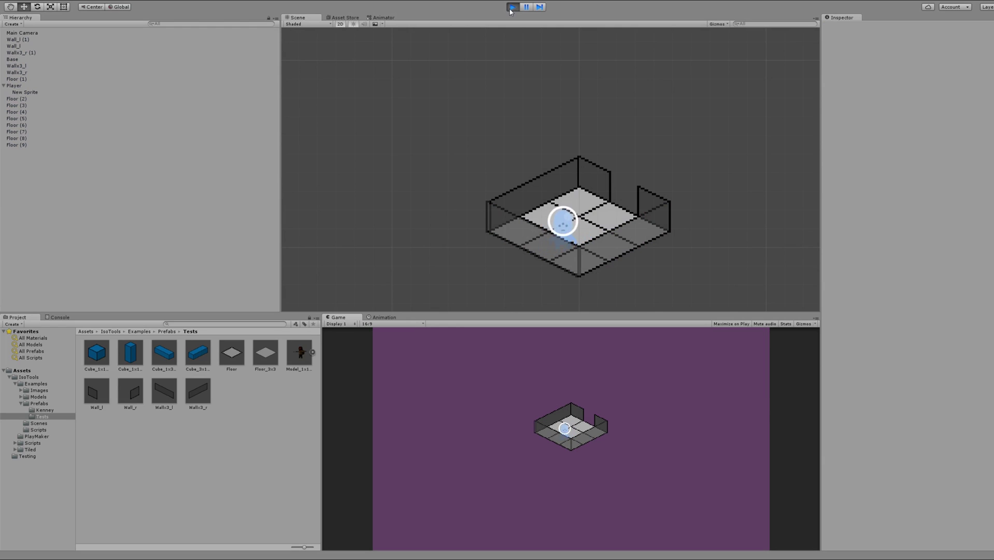
key("Up")
key("Right")
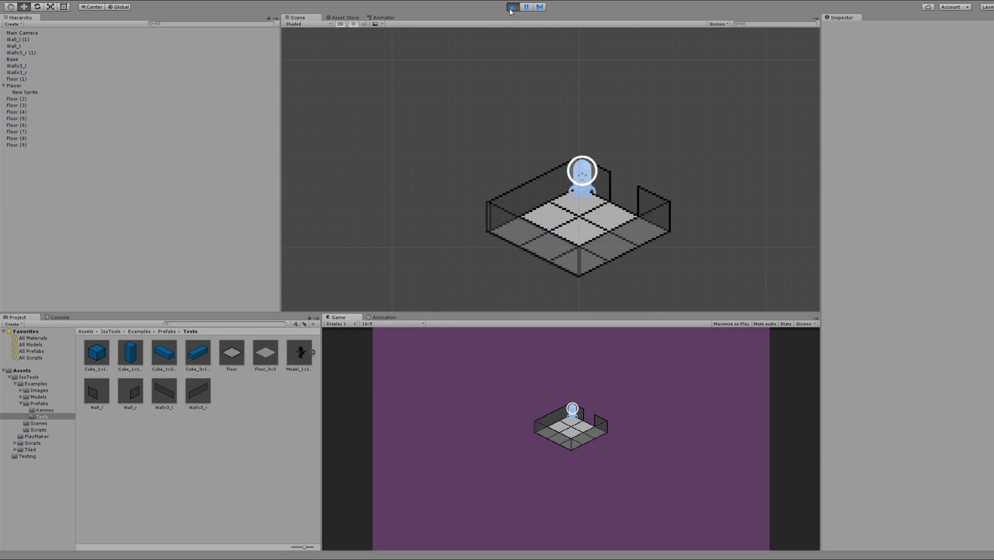
key("Down")
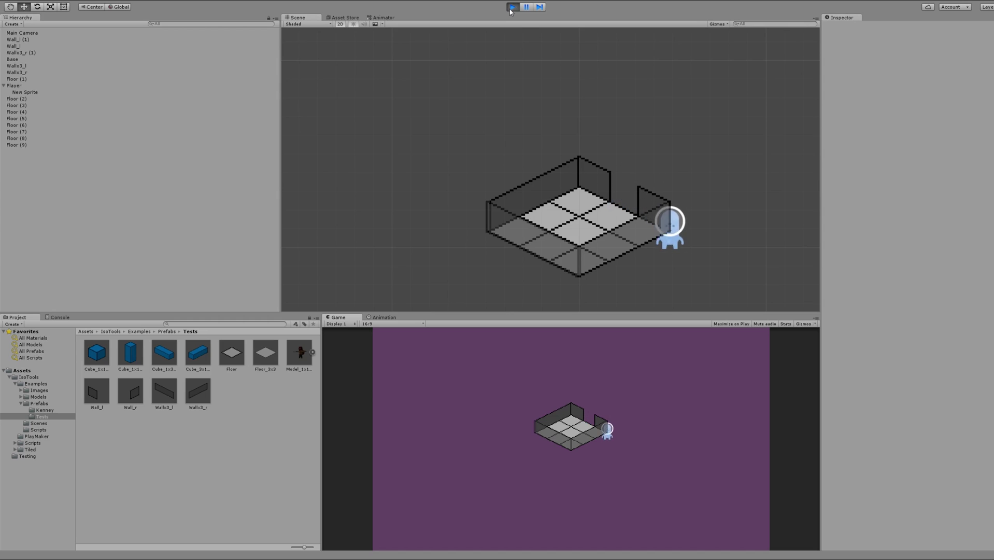
left_click(511, 7)
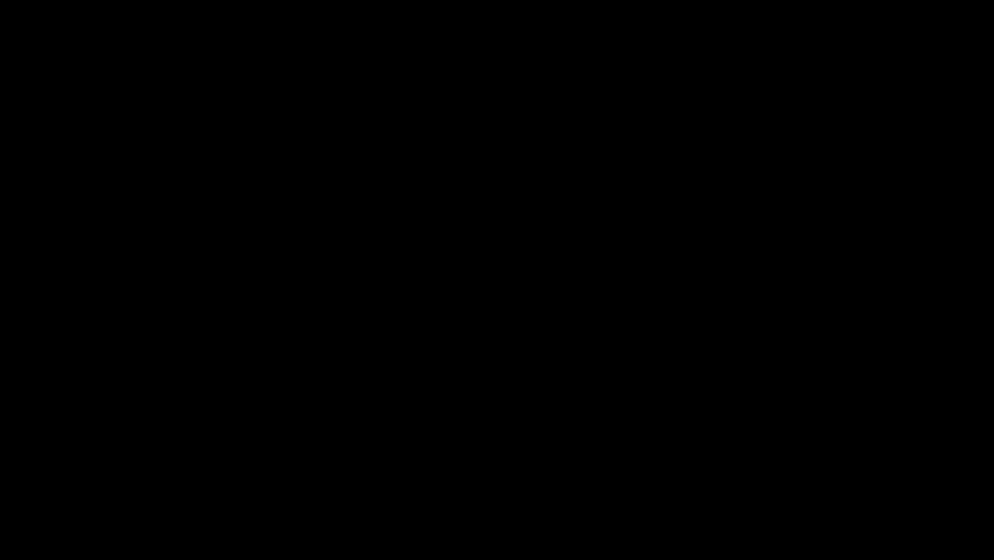